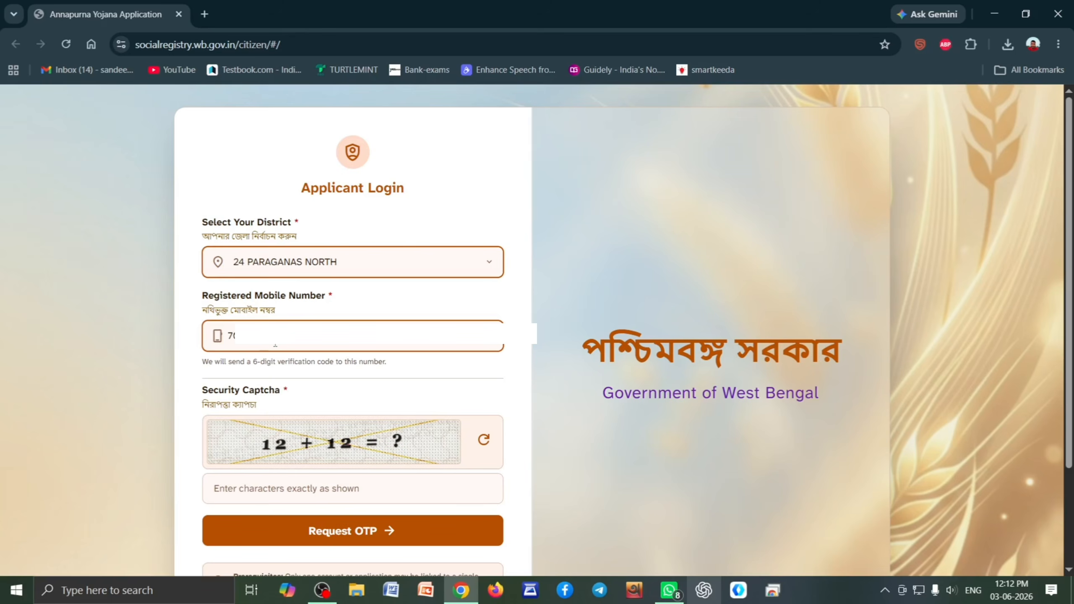
# - Enter the registered mobile number, answer the 12+12 captcha with 24, and request the OTP
pyautogui.write('*')
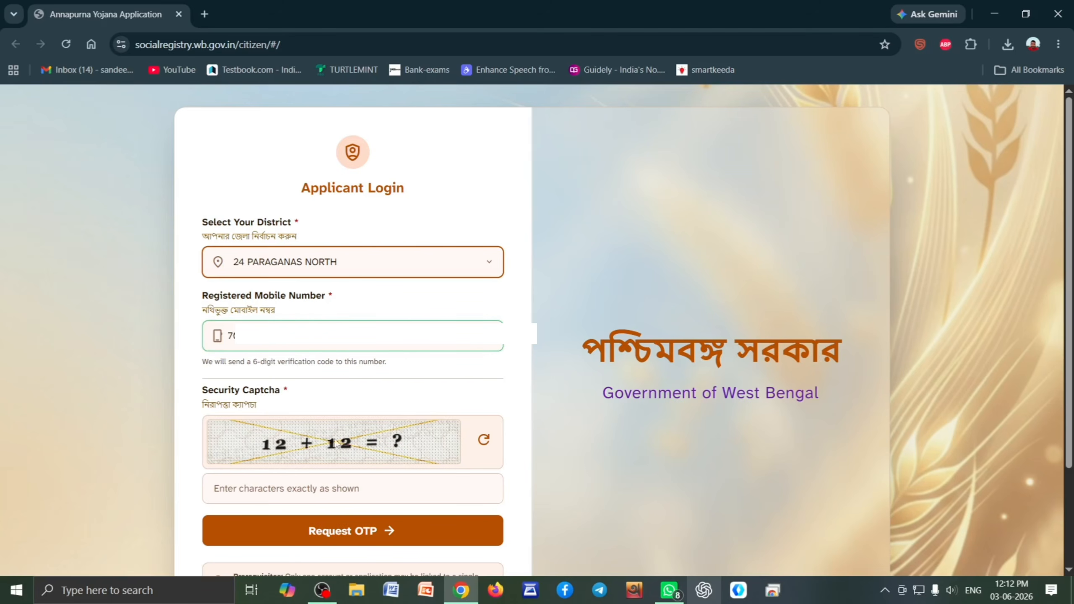
pyautogui.click(357, 486)
pyautogui.write('24')
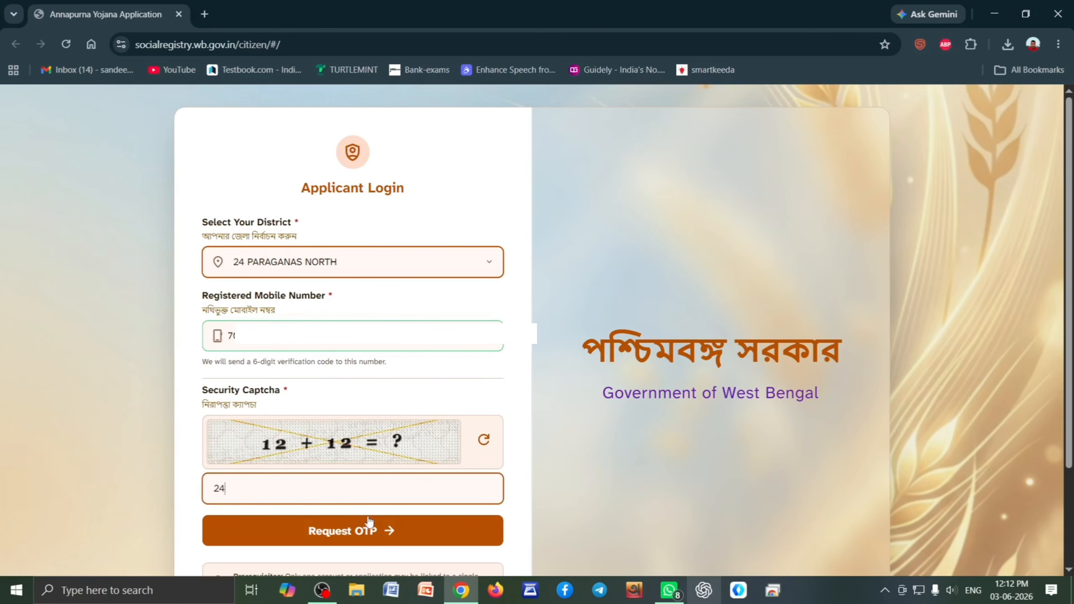
pyautogui.click(367, 528)
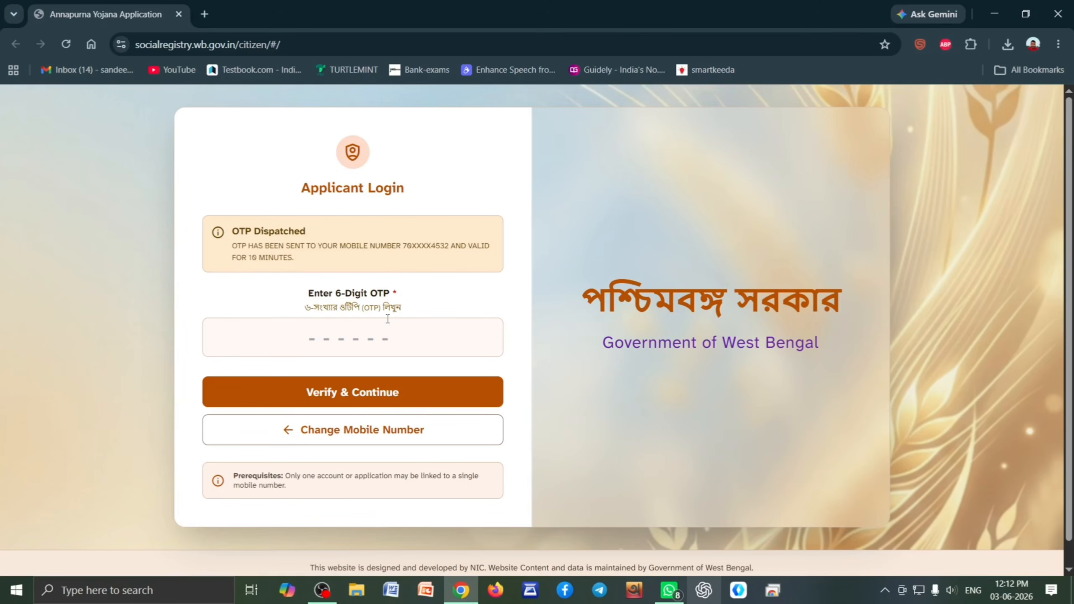
# - Enter the six-digit OTP received and submit it for verification
pyautogui.click(315, 347)
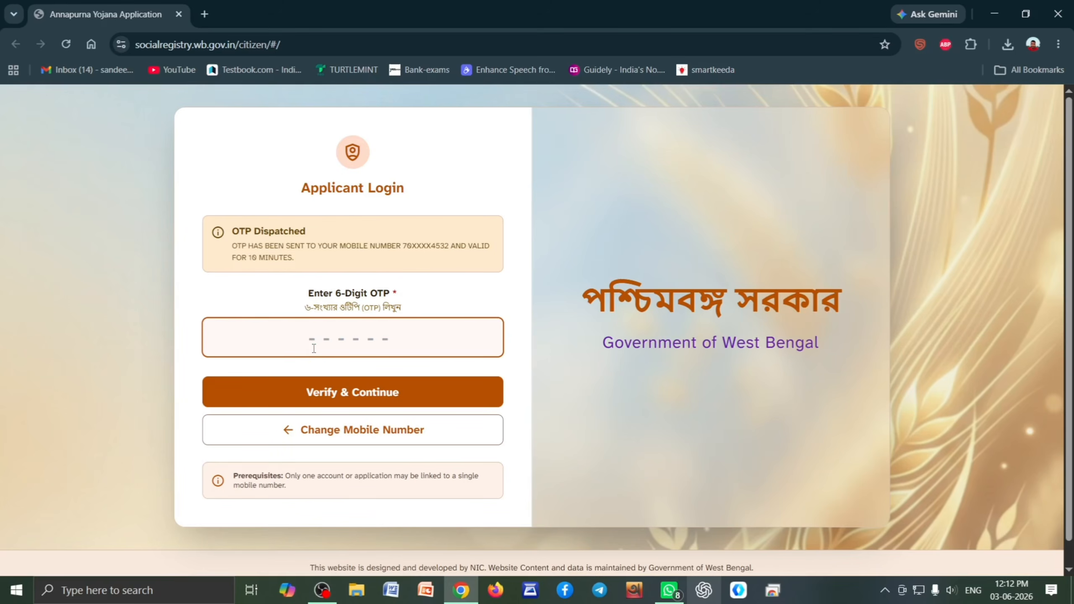
pyautogui.click(357, 380)
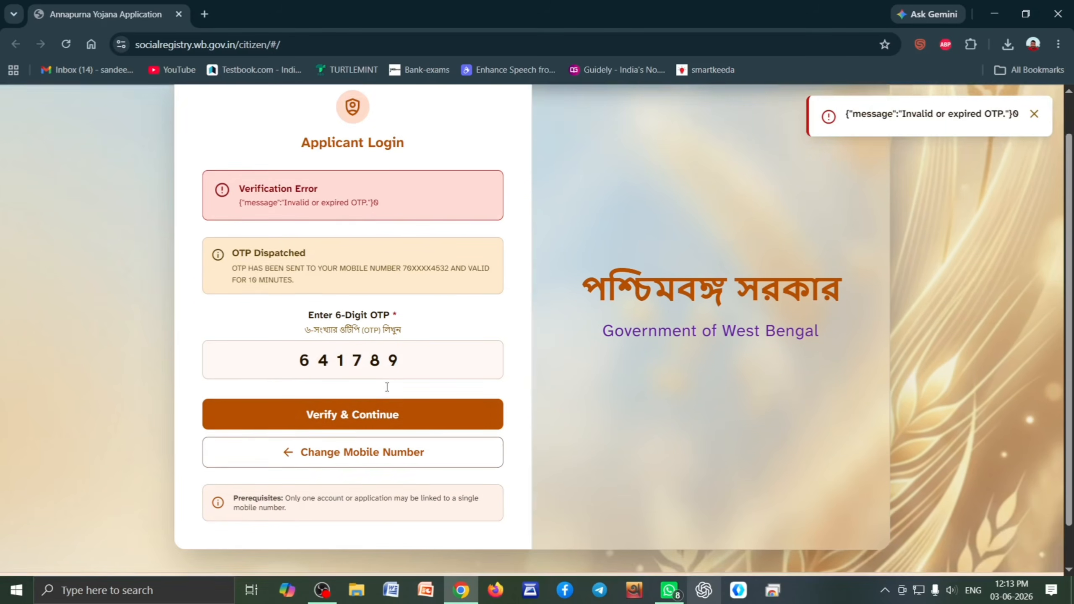
# - Replace the rejected OTP with the newly received code and verify to log in
pyautogui.scroll(-2, 444, 321)
pyautogui.moveTo(407, 344); pyautogui.dragTo(299, 345)
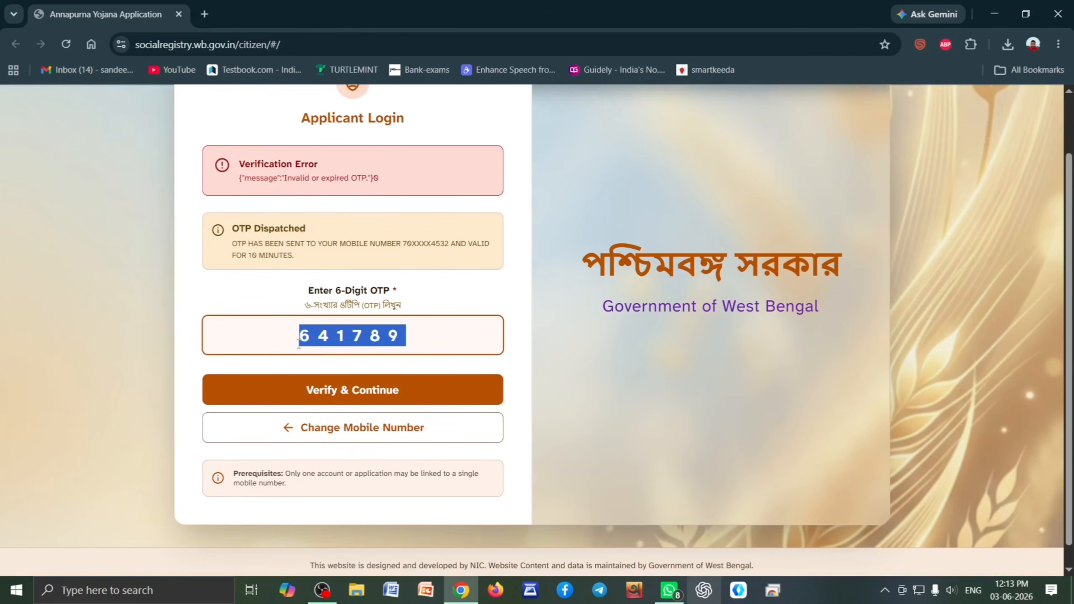
pyautogui.press('BackSpace')
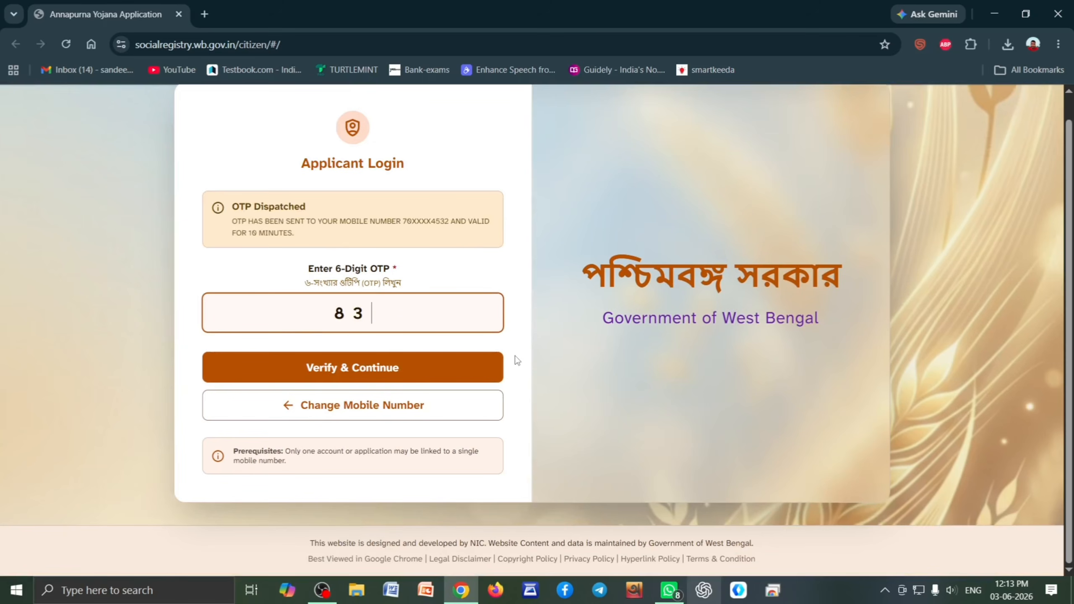
pyautogui.click(496, 364)
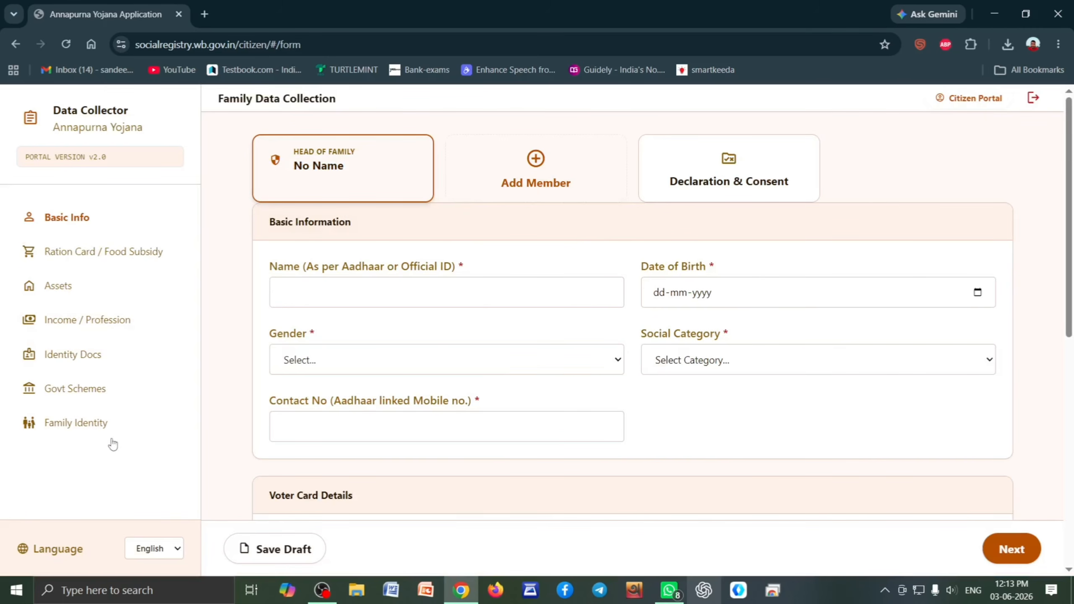
# - Begin entering the head of family's name in the Basic Information section
pyautogui.scroll(-2, 382, 413)
pyautogui.scroll(3, 501, 358)
pyautogui.click(345, 291)
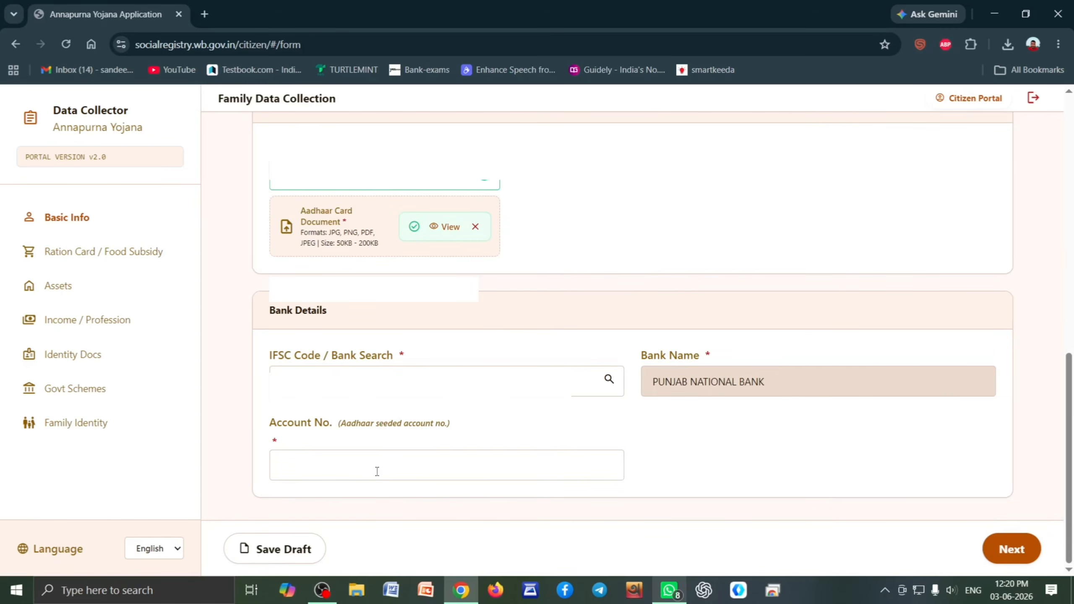
# - Enter the head's bank account number alongside IFSC PUNB0051620
pyautogui.click(377, 471)
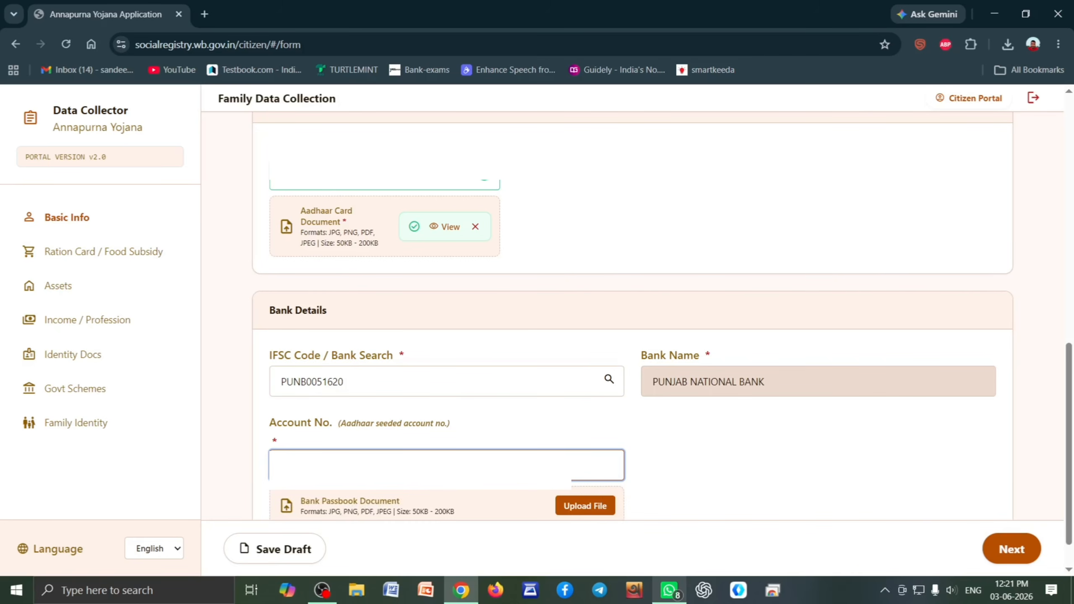
pyautogui.scroll(-1, 633, 339)
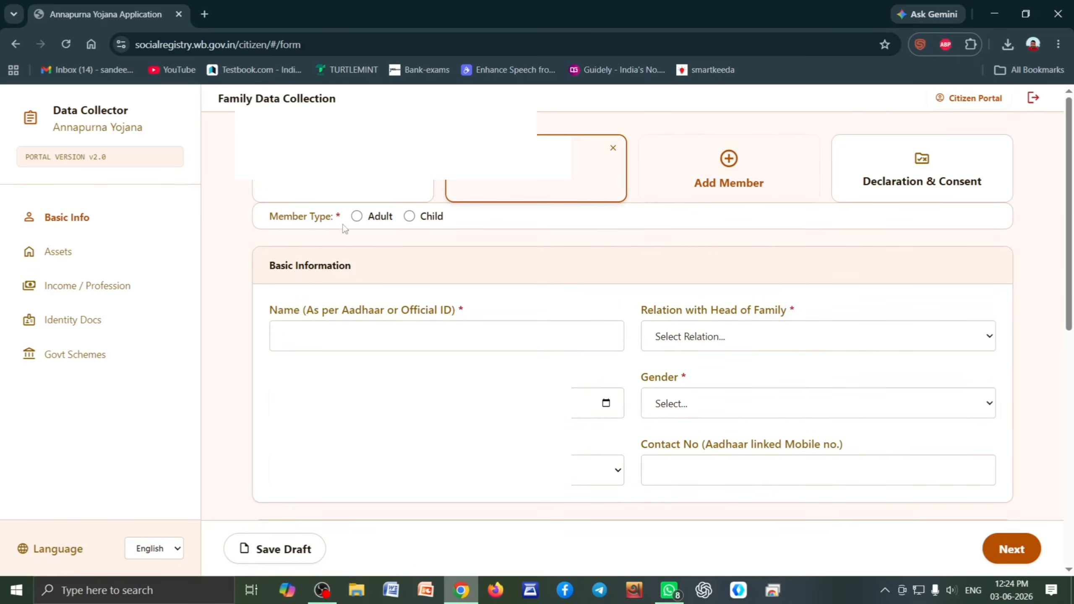
# - Mark the new member as an adult and start typing the member's name
pyautogui.click(358, 218)
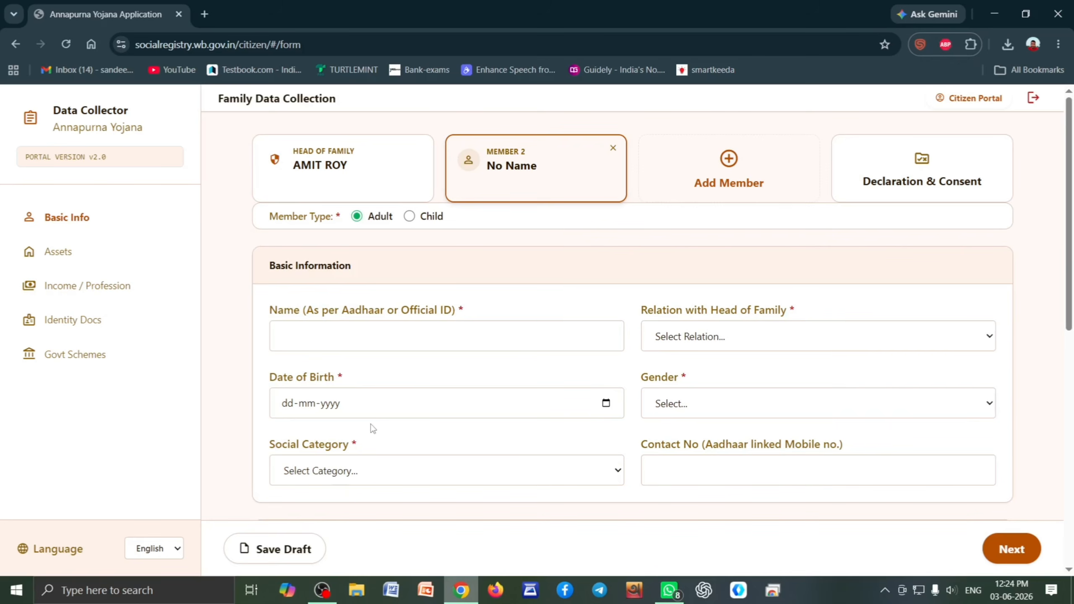
pyautogui.click(478, 335)
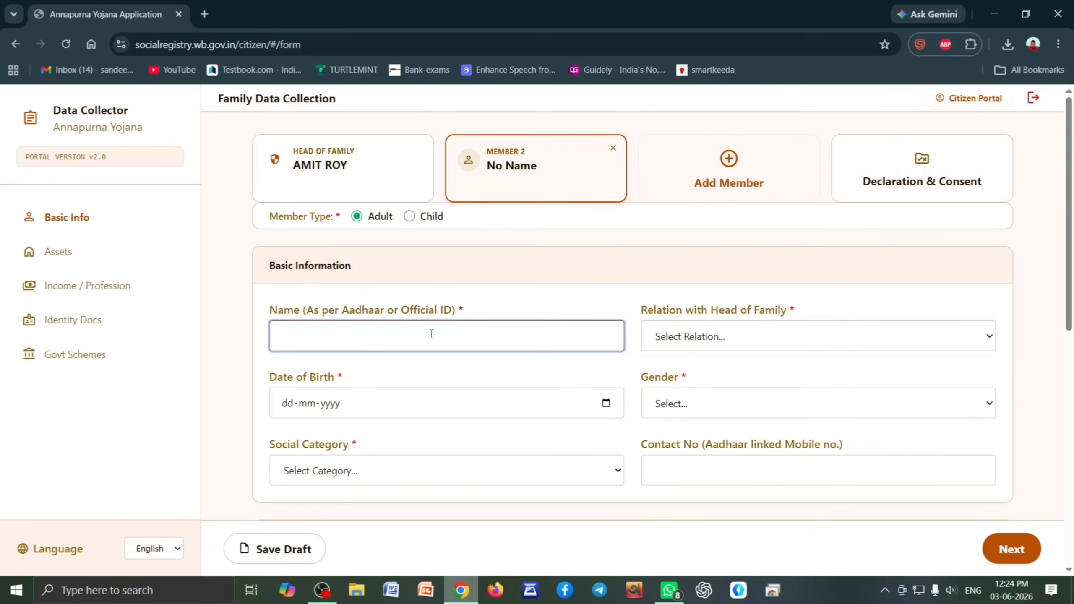
pyautogui.write('RIM')
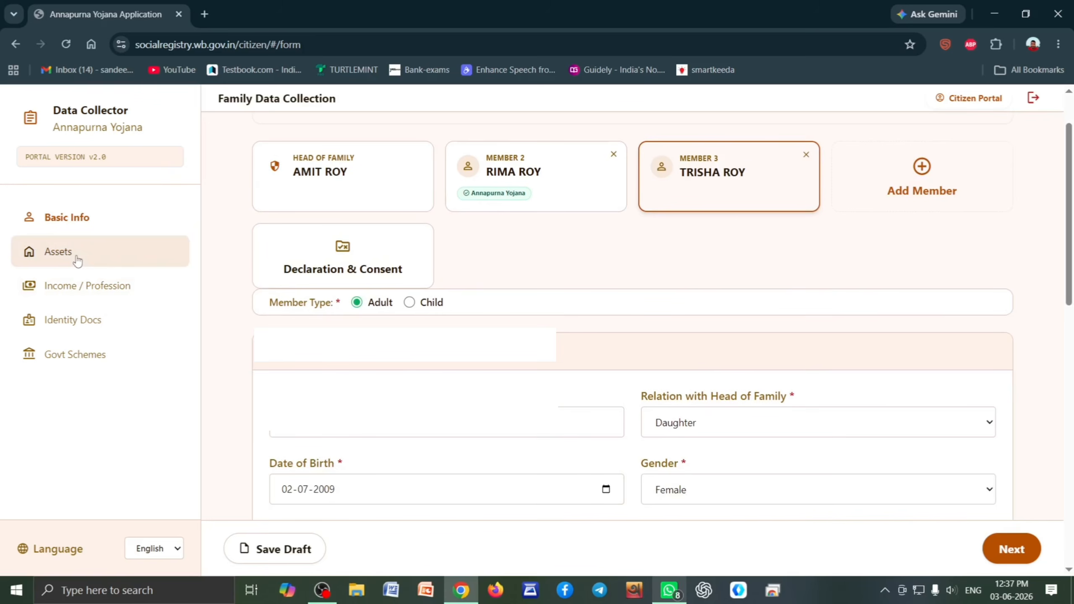
# - Advance the third member past Basic Info to Assets, then add a fourth family member
pyautogui.scroll(2, 590, 266)
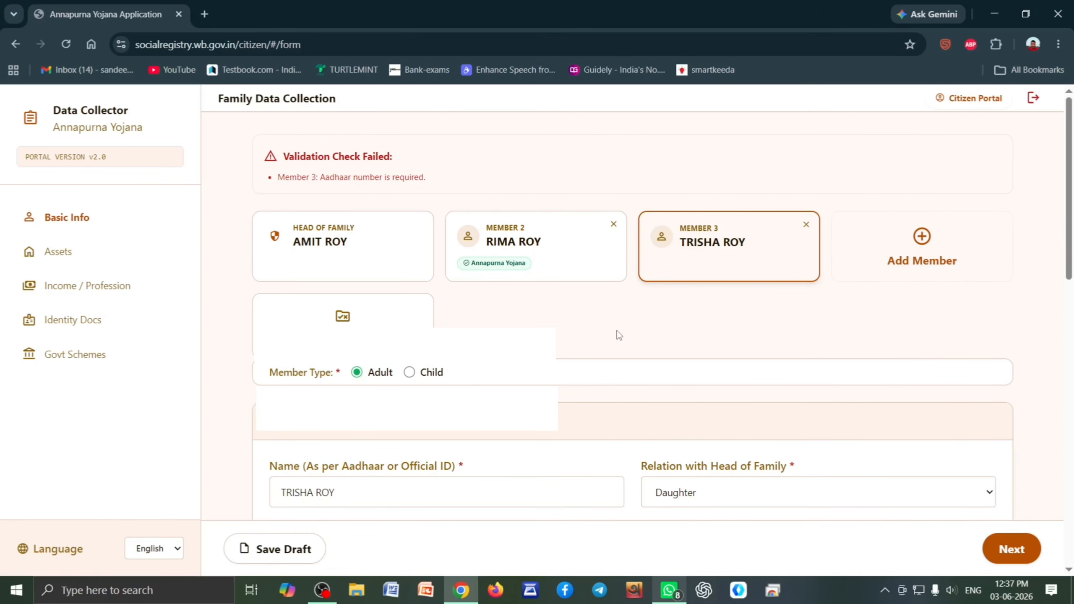
pyautogui.scroll(-8, 619, 338)
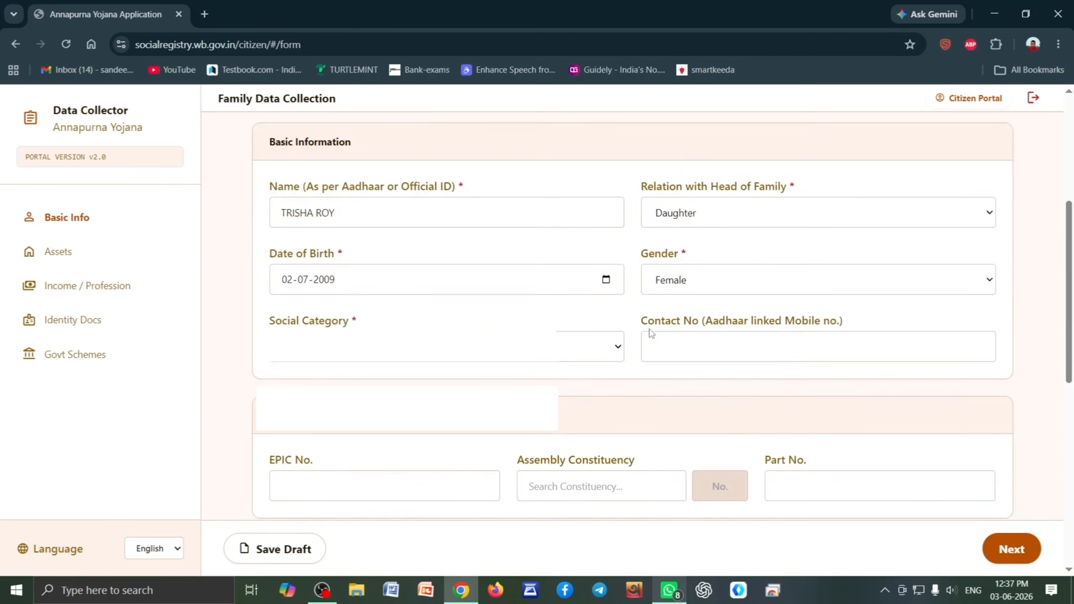
pyautogui.click(1011, 549)
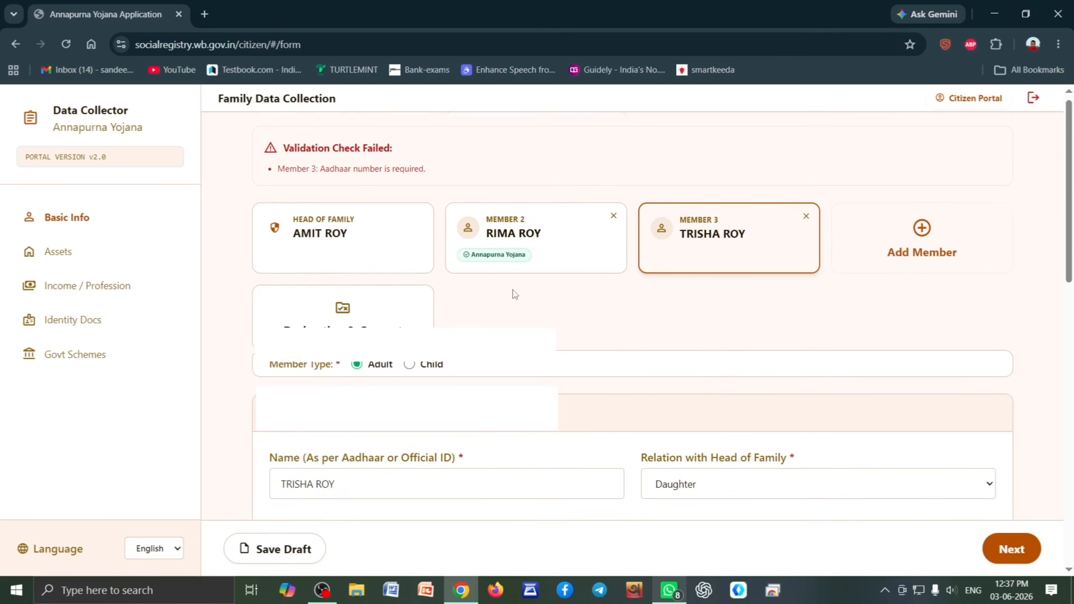
pyautogui.click(1002, 552)
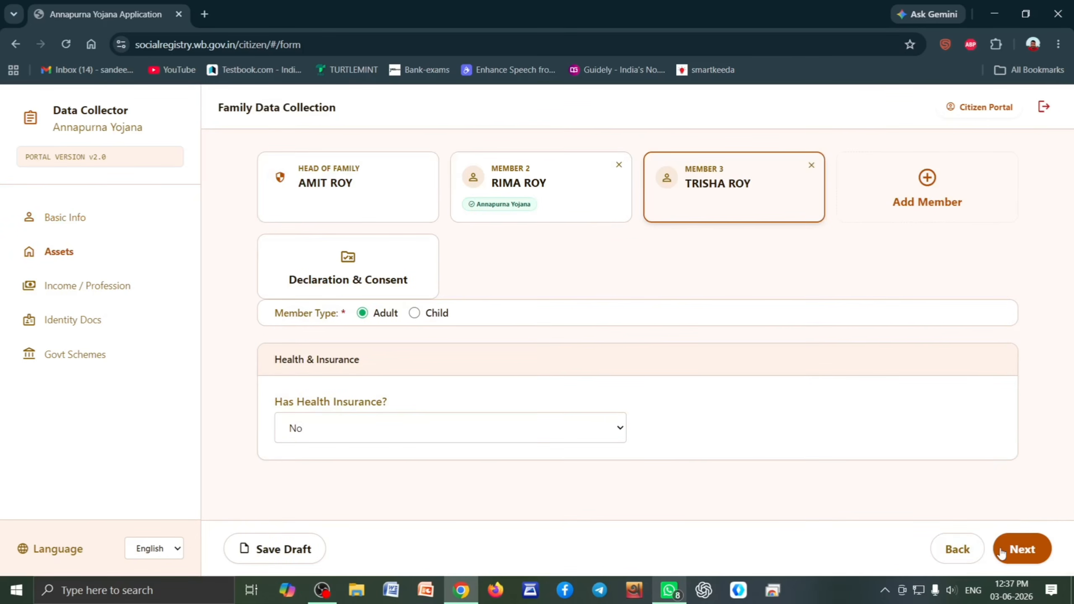
pyautogui.click(119, 221)
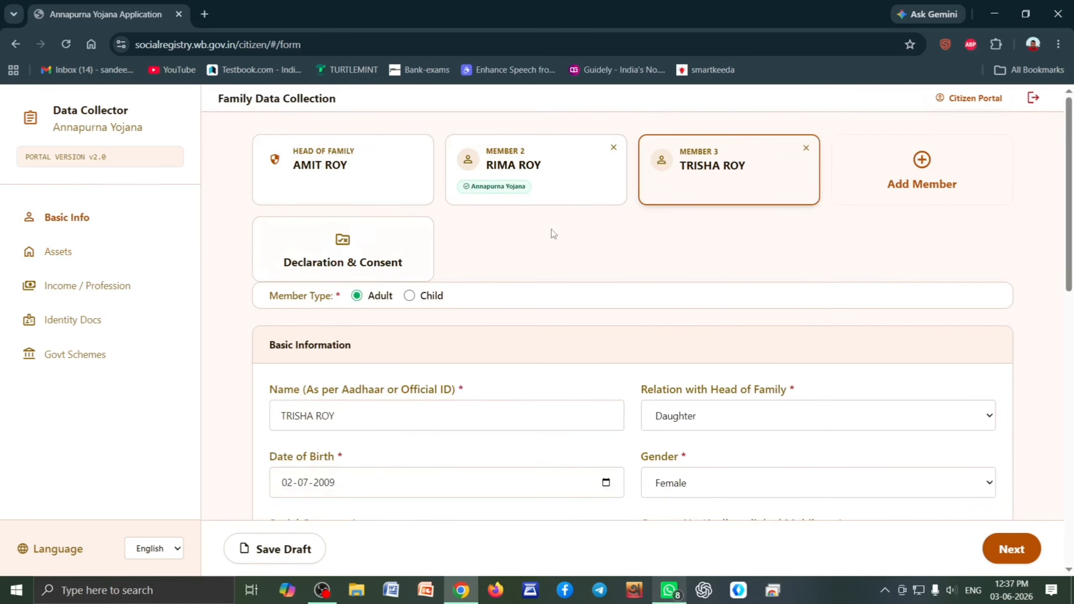
pyautogui.click(920, 178)
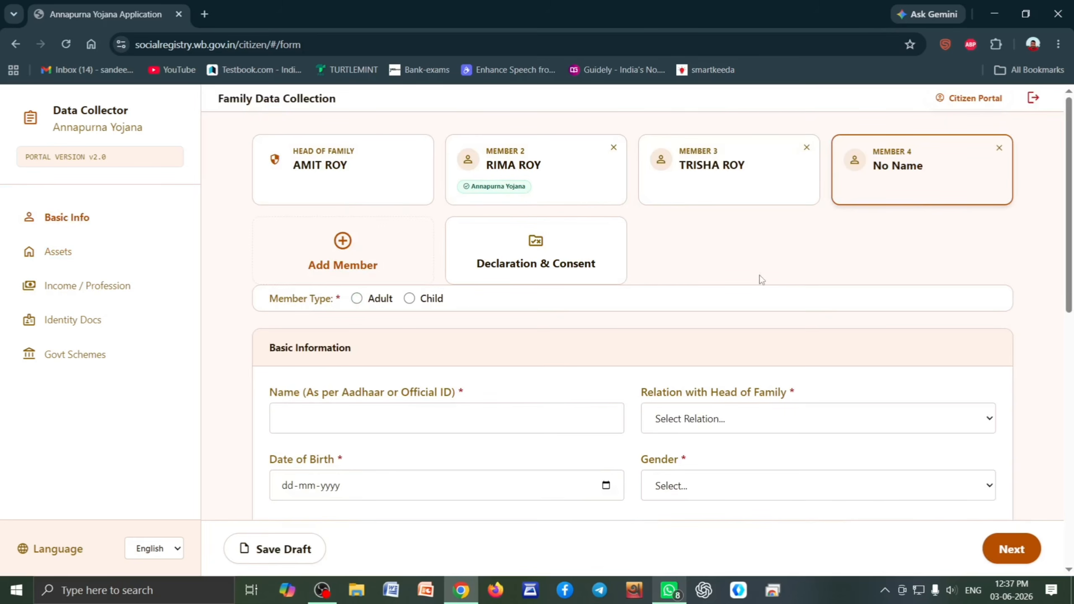
# - Set the fourth member's type to child instead of adult
pyautogui.click(357, 299)
pyautogui.scroll(-2, 423, 347)
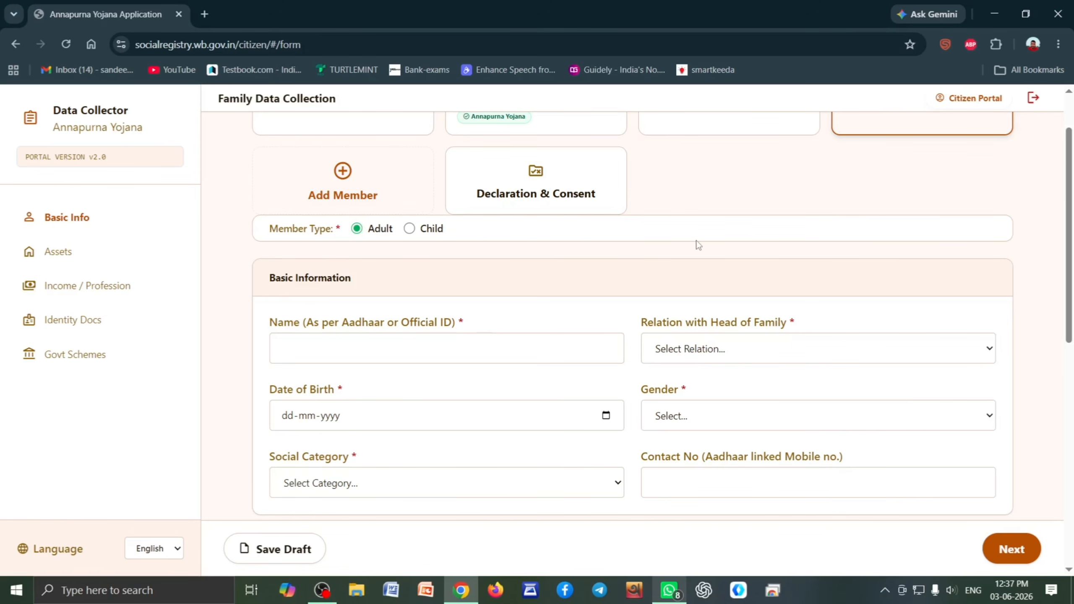
pyautogui.scroll(2, 525, 285)
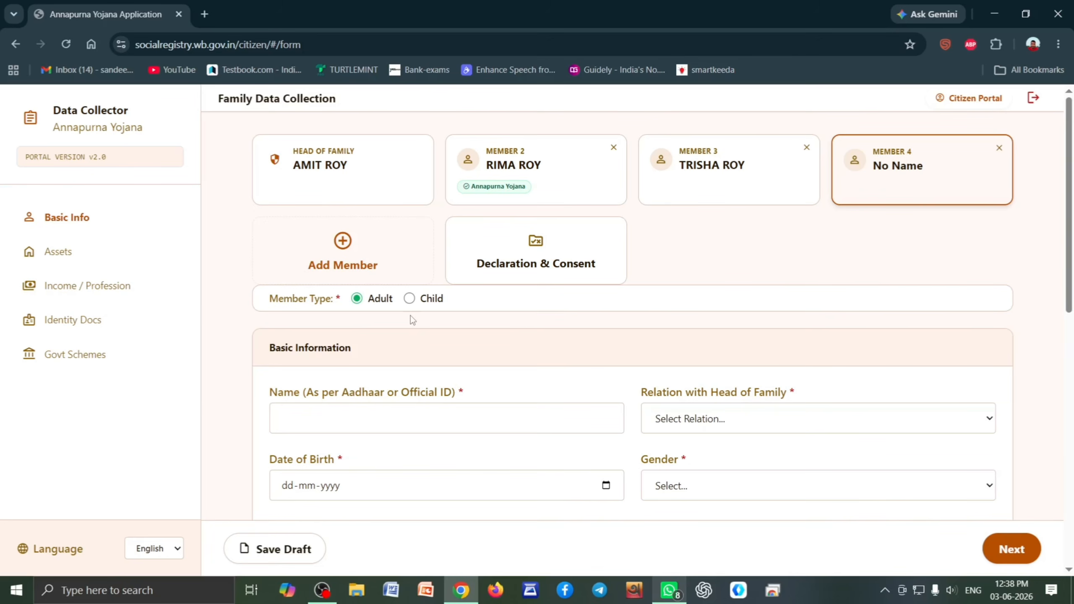
pyautogui.click(409, 299)
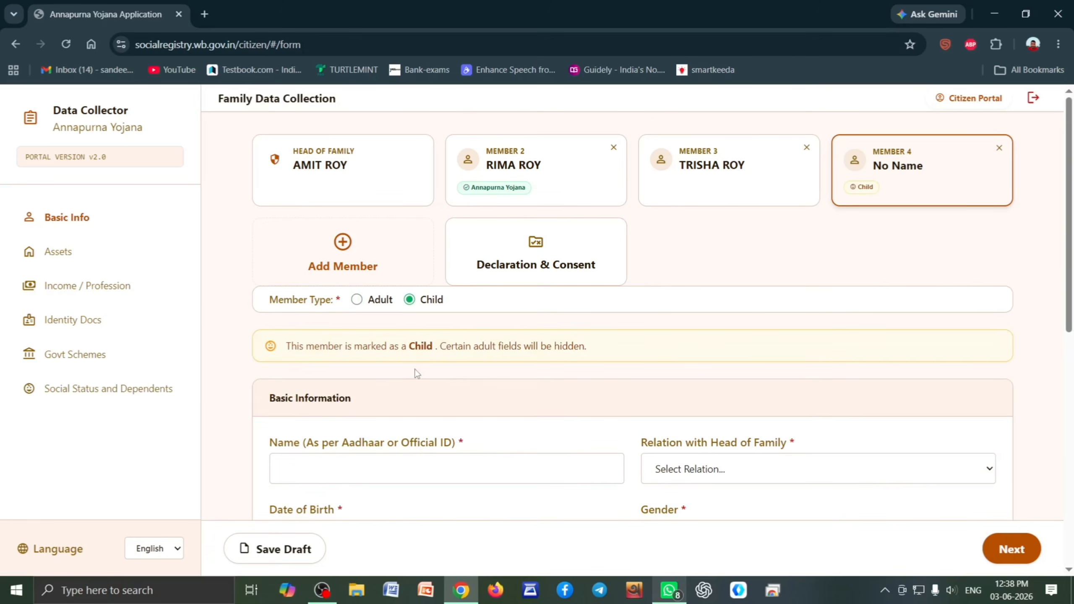
pyautogui.scroll(-5, 563, 361)
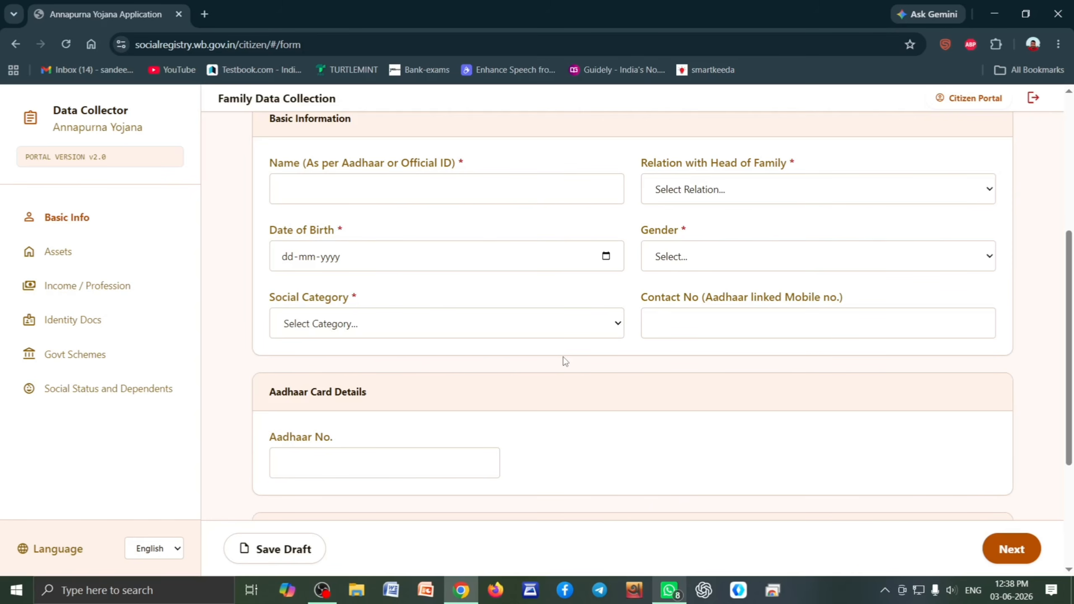
pyautogui.scroll(5, 564, 360)
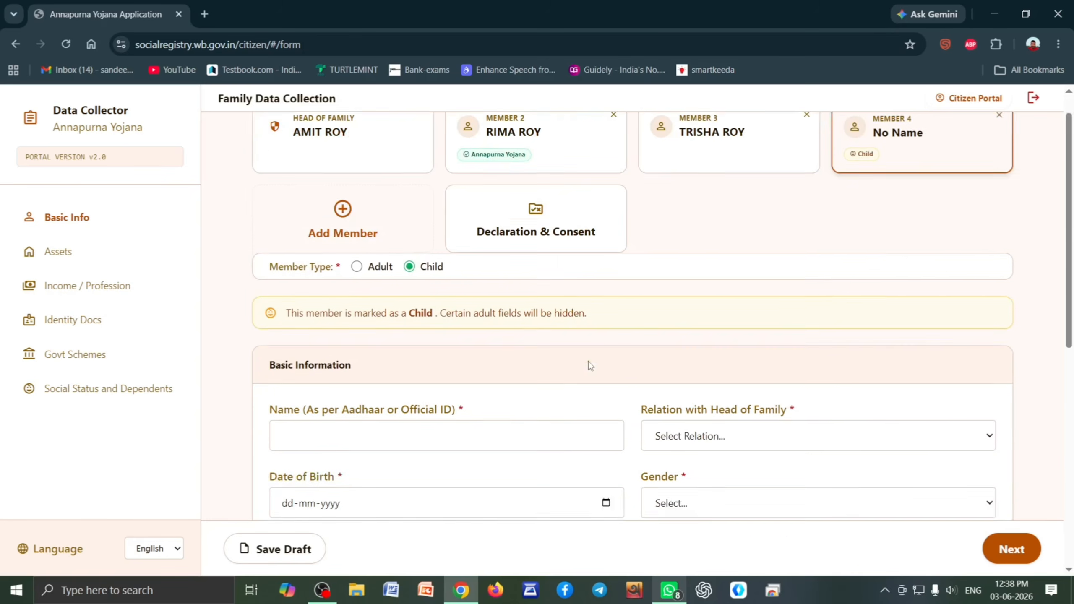
pyautogui.scroll(-2, 590, 366)
# - Enter the child member's name and remaining basic details, then continue to Ration Card
pyautogui.click(501, 328)
pyautogui.scroll(3, 532, 312)
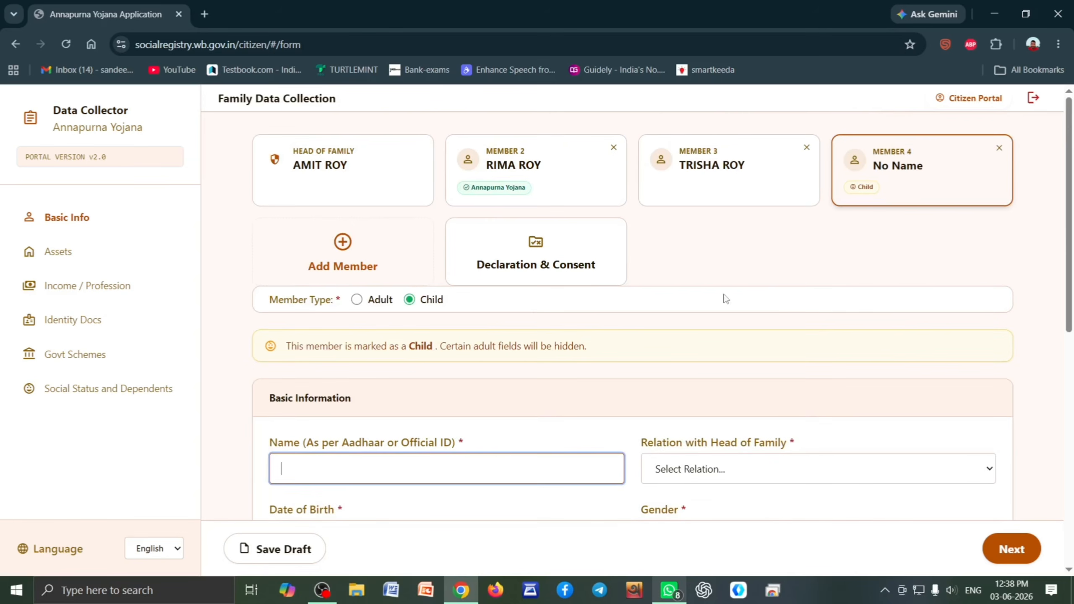
pyautogui.scroll(-2, 555, 393)
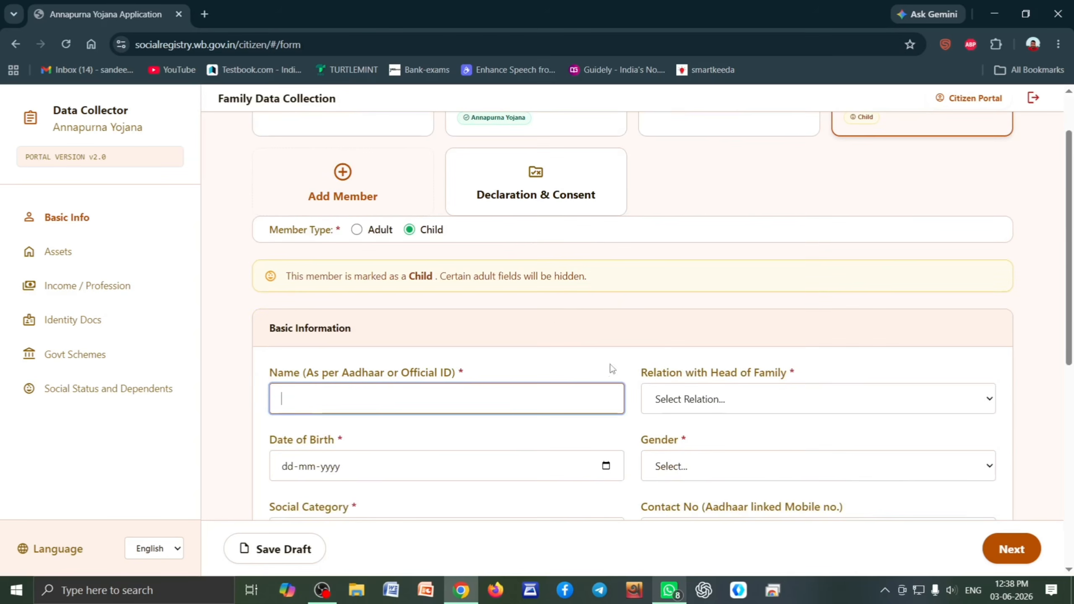
pyautogui.scroll(-4, 667, 313)
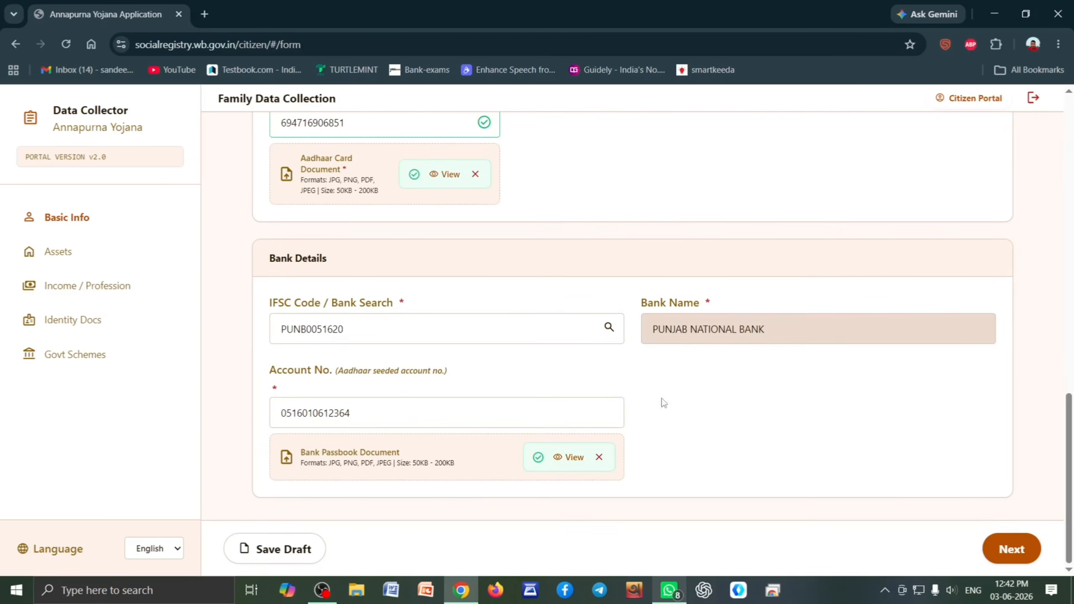
pyautogui.click(1023, 550)
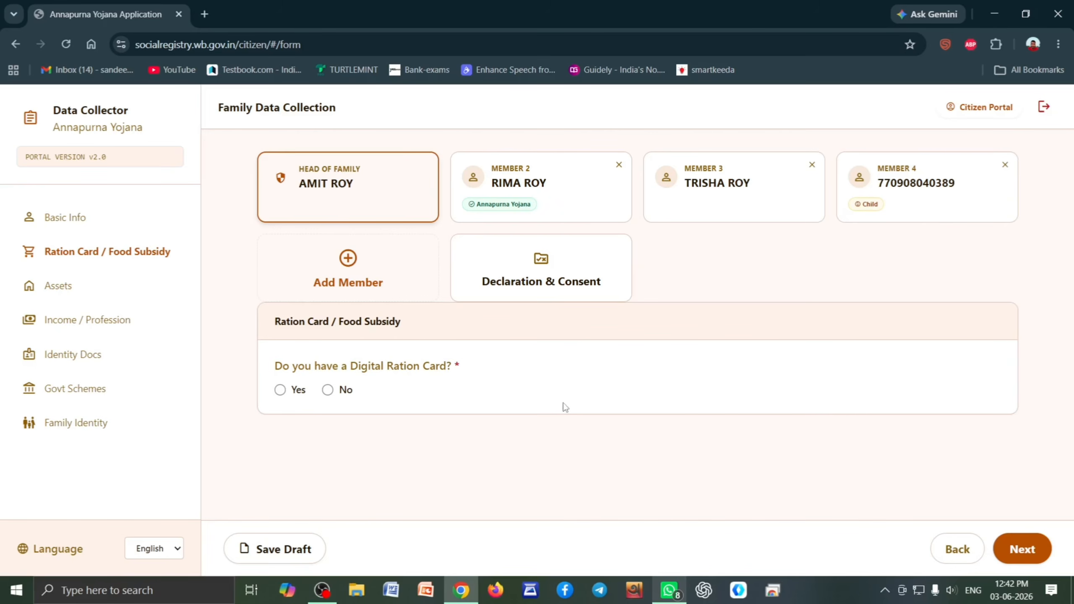
# - Record a digital SPHH ration card with its card number and continue to Assets
pyautogui.click(280, 390)
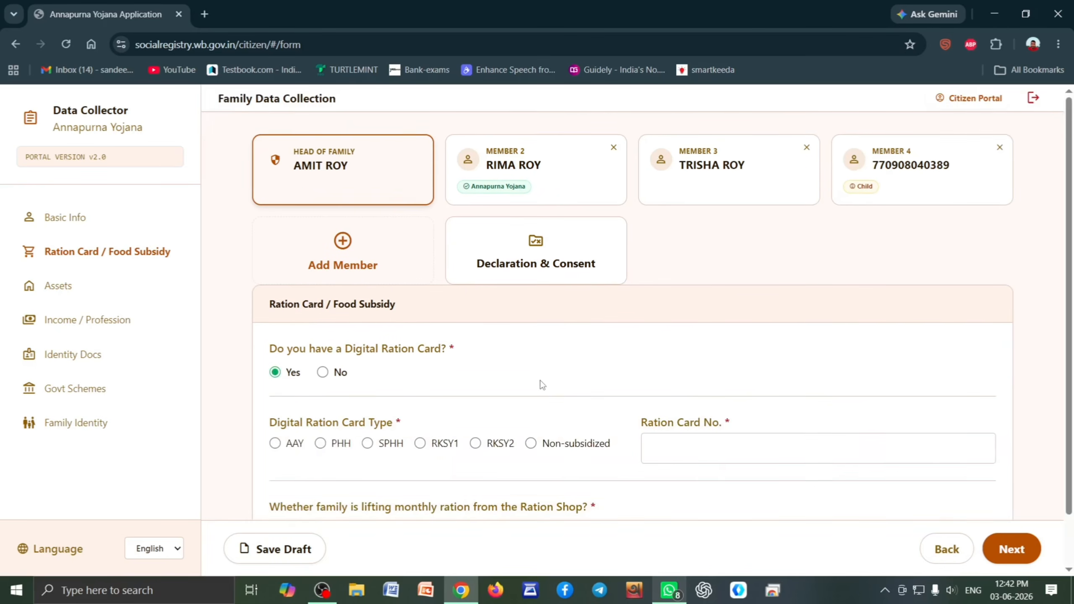
pyautogui.scroll(-1, 540, 380)
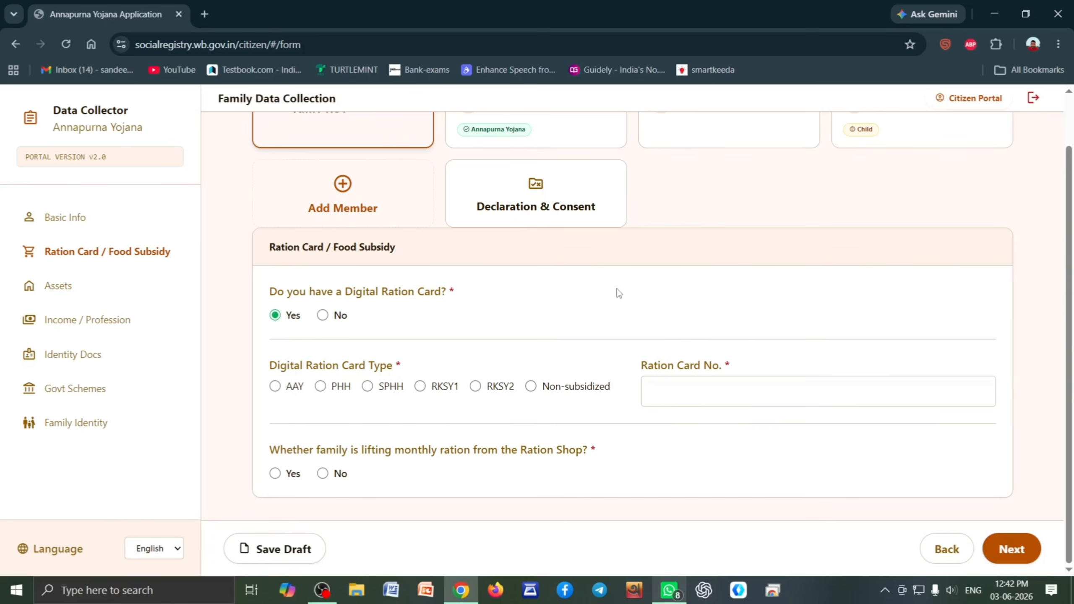
pyautogui.scroll(1, 619, 293)
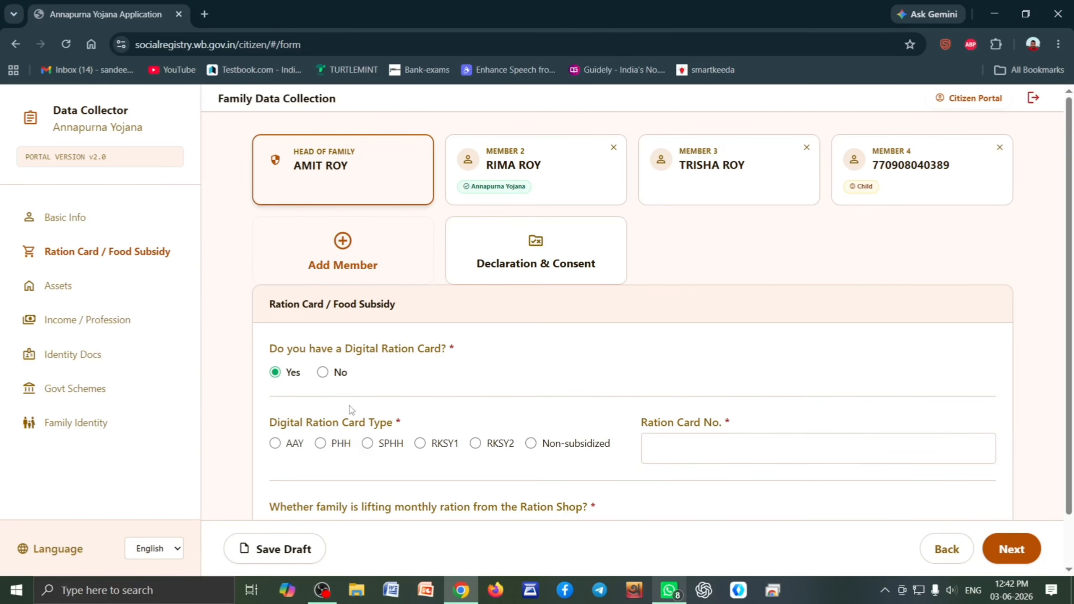
pyautogui.click(369, 447)
pyautogui.click(683, 443)
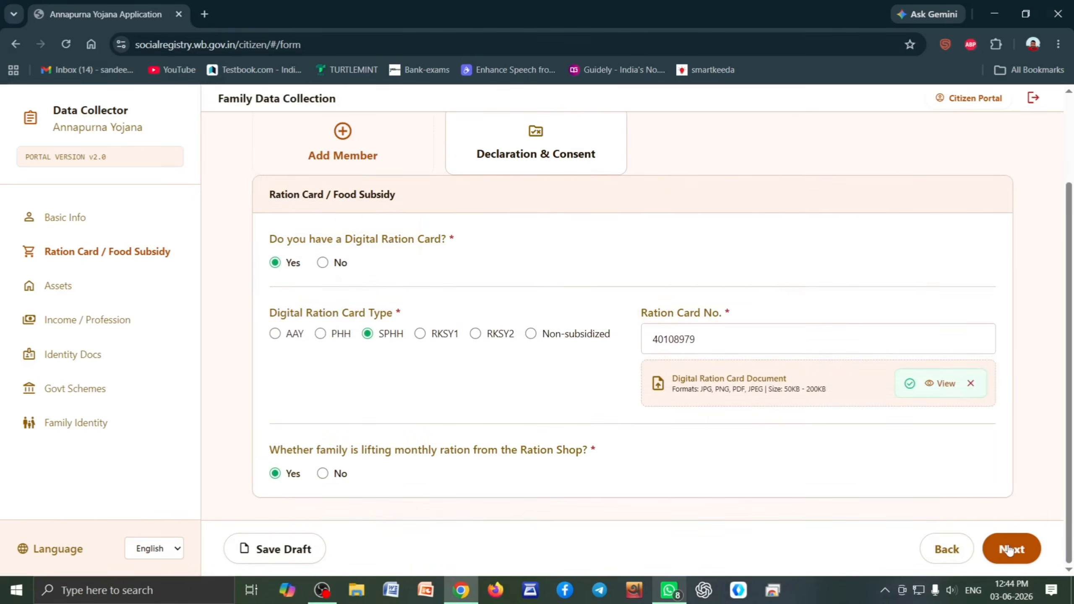
pyautogui.click(1012, 548)
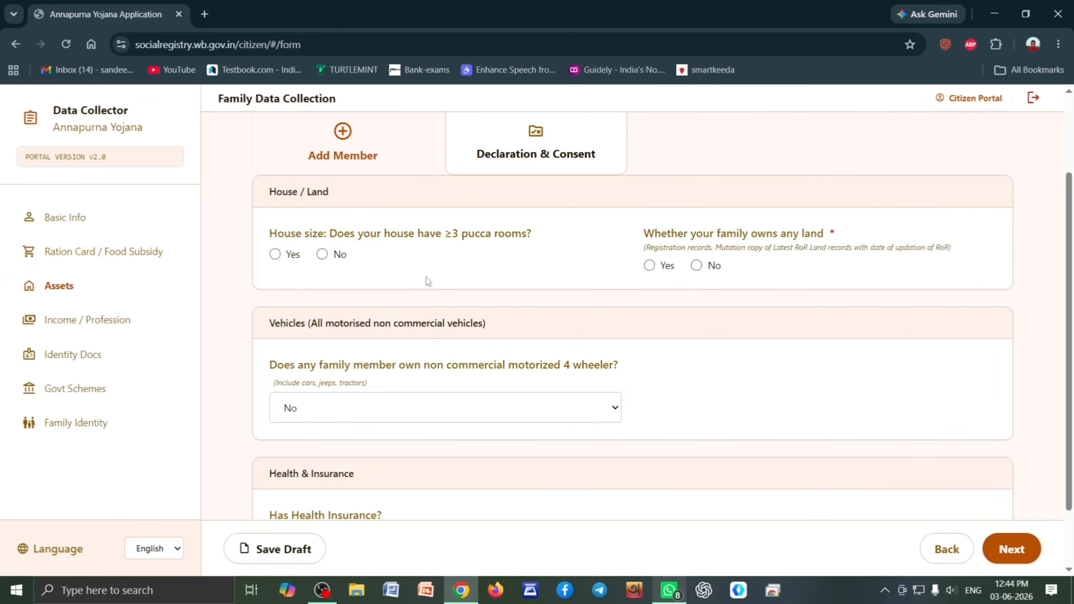
# - Answer No to the family having three pucca rooms in Assets
pyautogui.scroll(3, 268, 307)
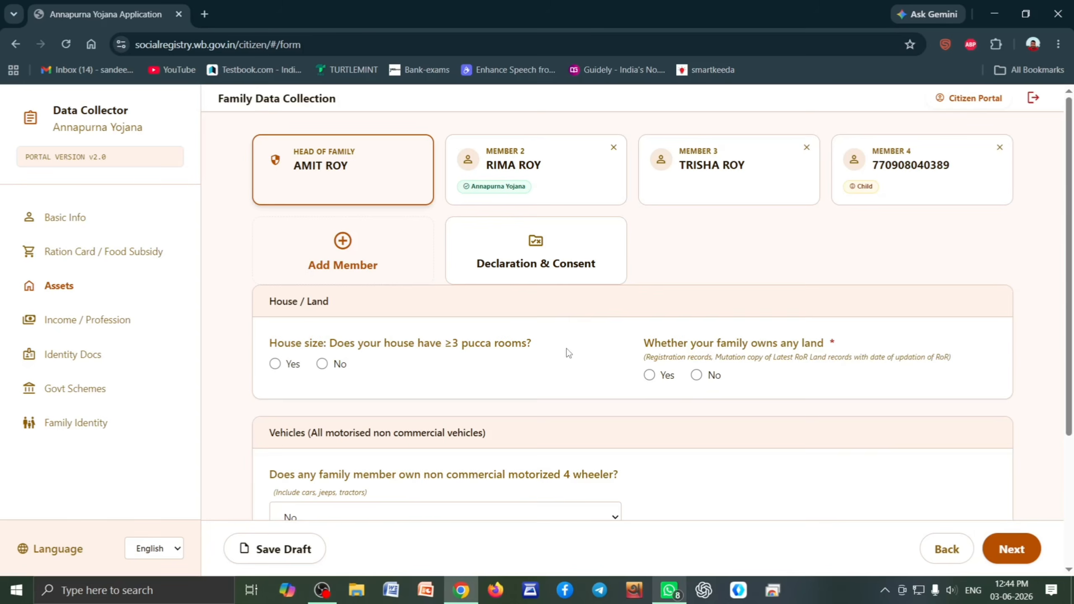
pyautogui.scroll(-1, 452, 284)
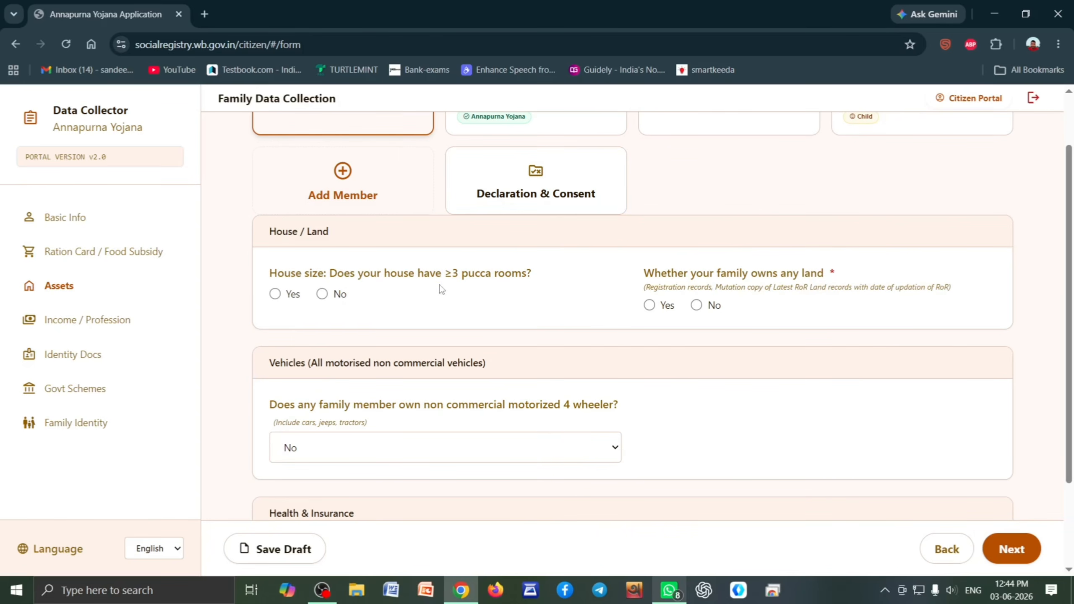
pyautogui.click(322, 294)
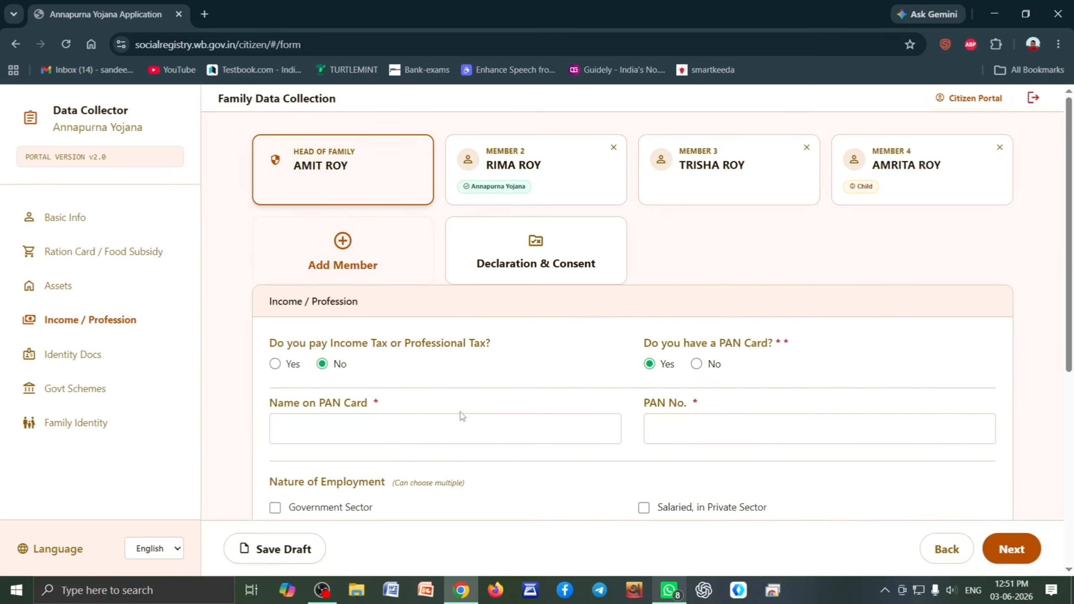
# - Enter the name on the PAN card and mark employment as informal-sector self-employed
pyautogui.click(459, 425)
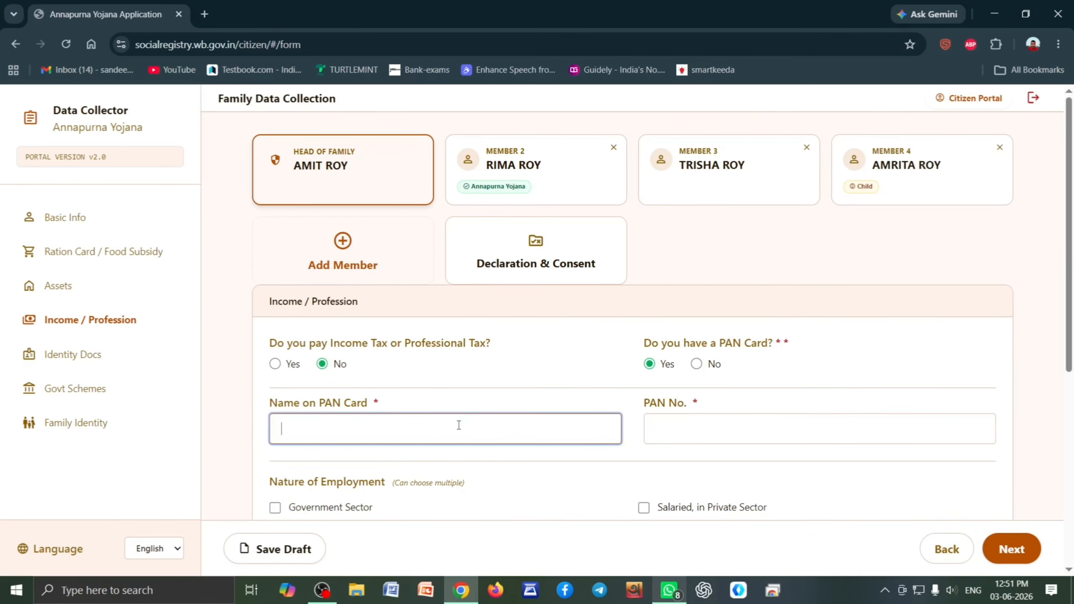
pyautogui.write('AMIT')
pyautogui.scroll(-5, 459, 425)
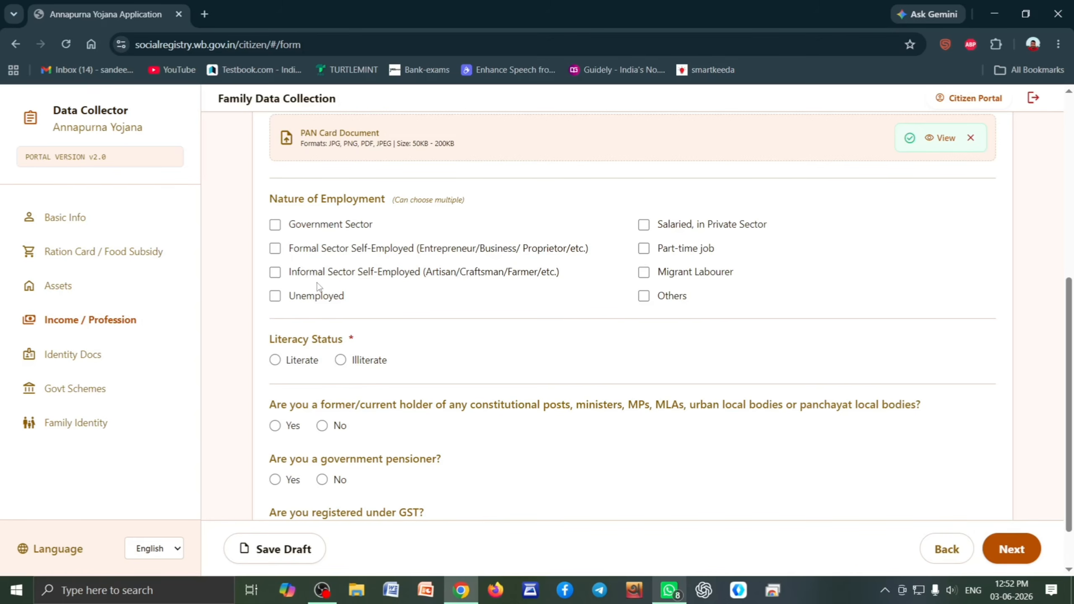
pyautogui.click(276, 273)
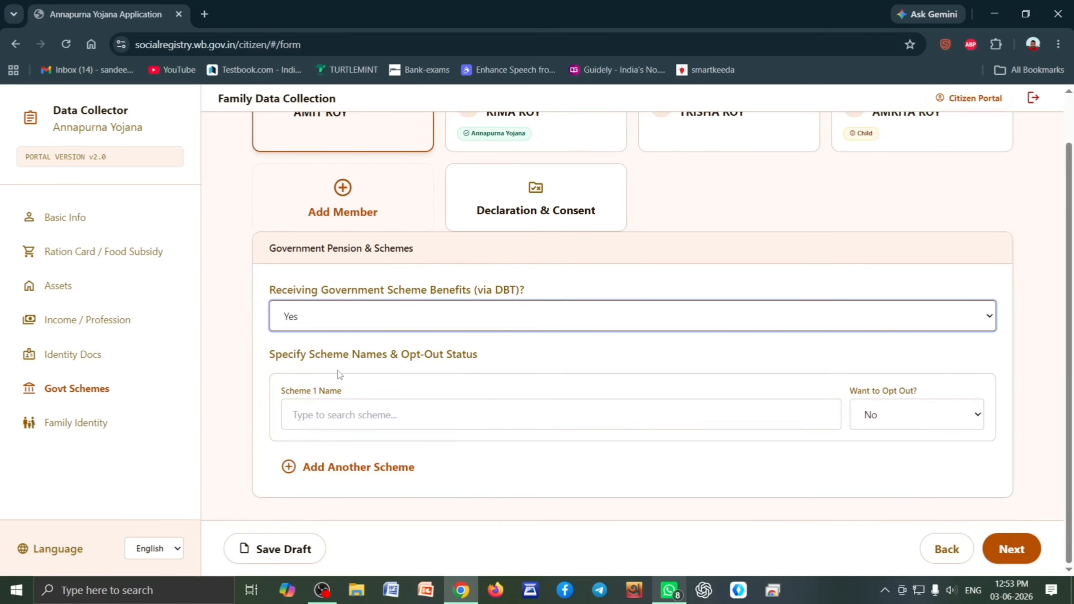
# - Set the head's DBT benefits answer to No and continue to the Family Identity step
pyautogui.scroll(2, 340, 374)
pyautogui.scroll(-2, 433, 368)
pyautogui.click(313, 321)
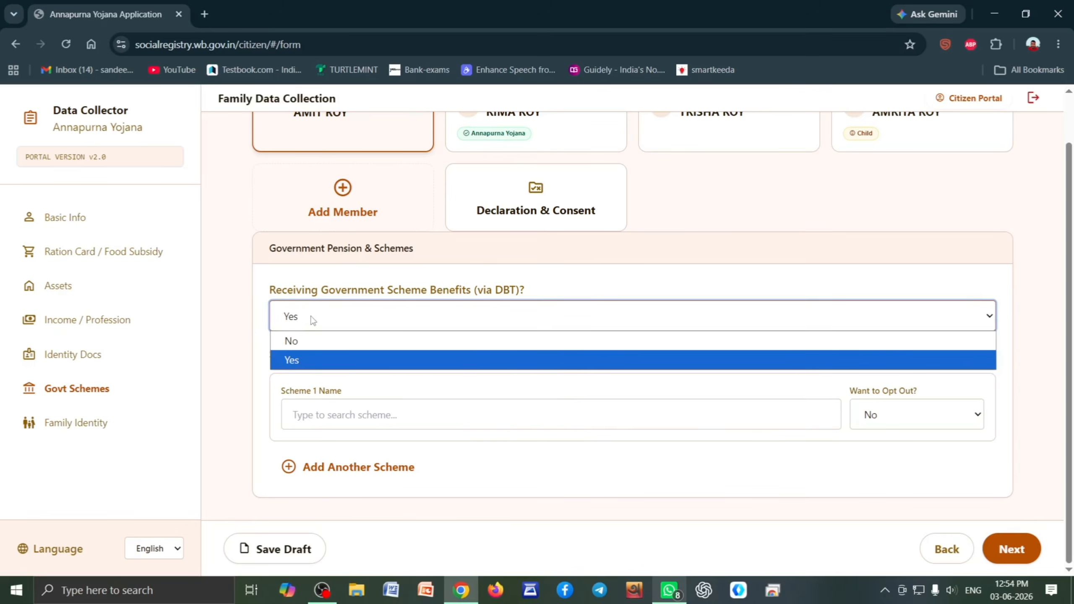
pyautogui.click(315, 346)
pyautogui.click(1019, 563)
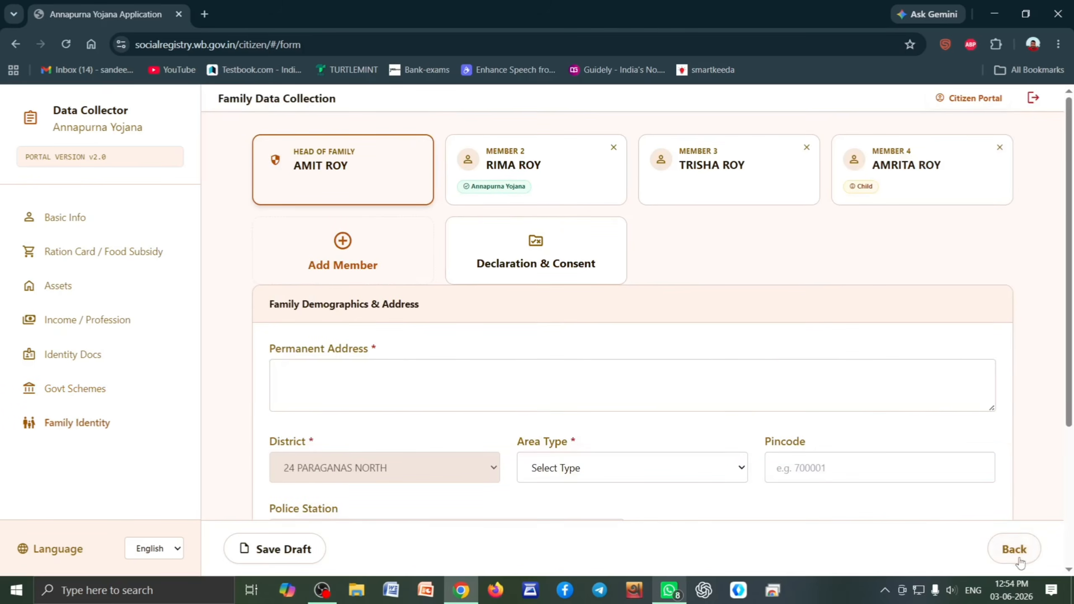
pyautogui.scroll(-5, 309, 376)
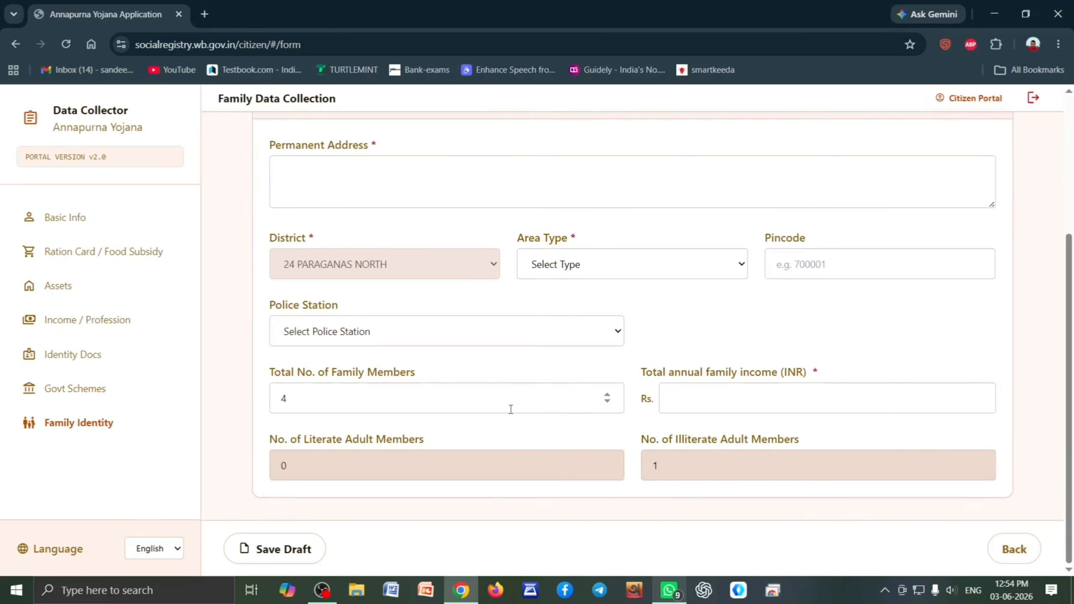
pyautogui.scroll(5, 342, 385)
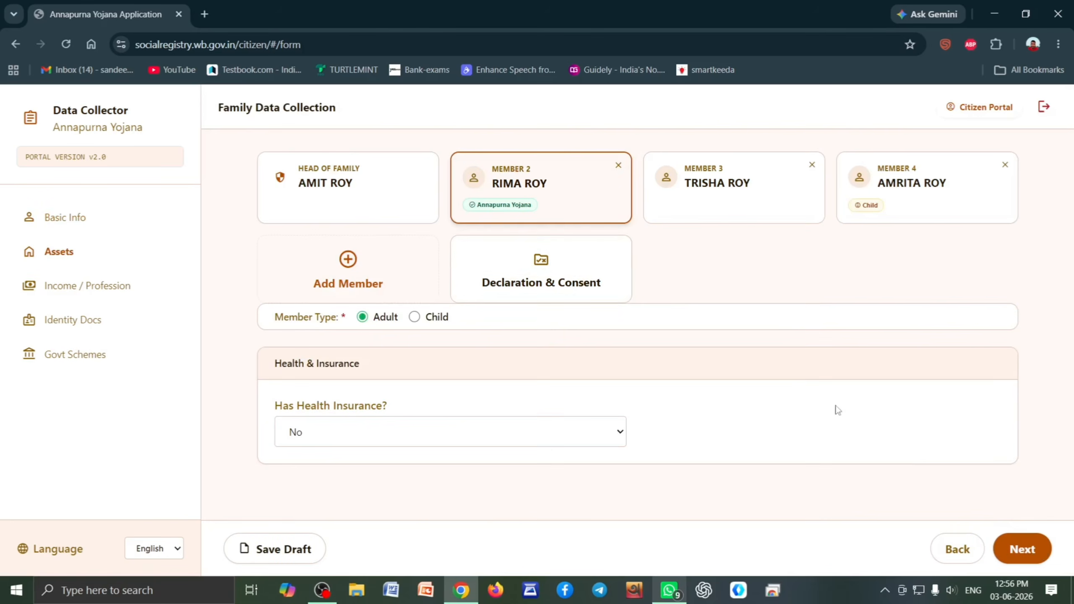
# - Keep member 2's health insurance answer at No and continue to Income / Profession
pyautogui.click(367, 440)
pyautogui.click(367, 440)
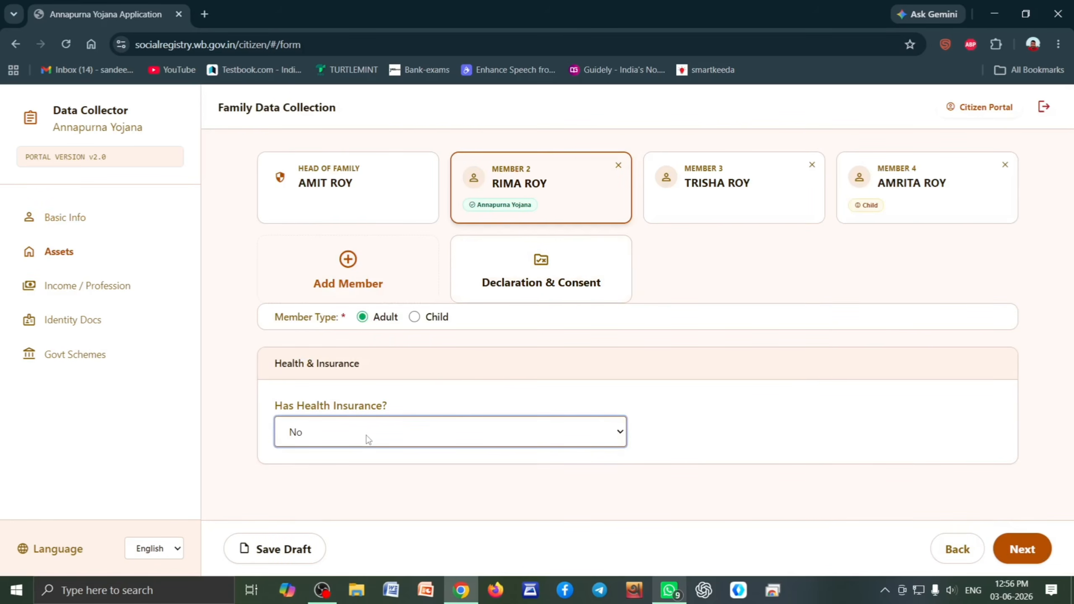
pyautogui.click(1032, 555)
# - Record that member 2 pays no income tax but has a PAN card
pyautogui.click(322, 408)
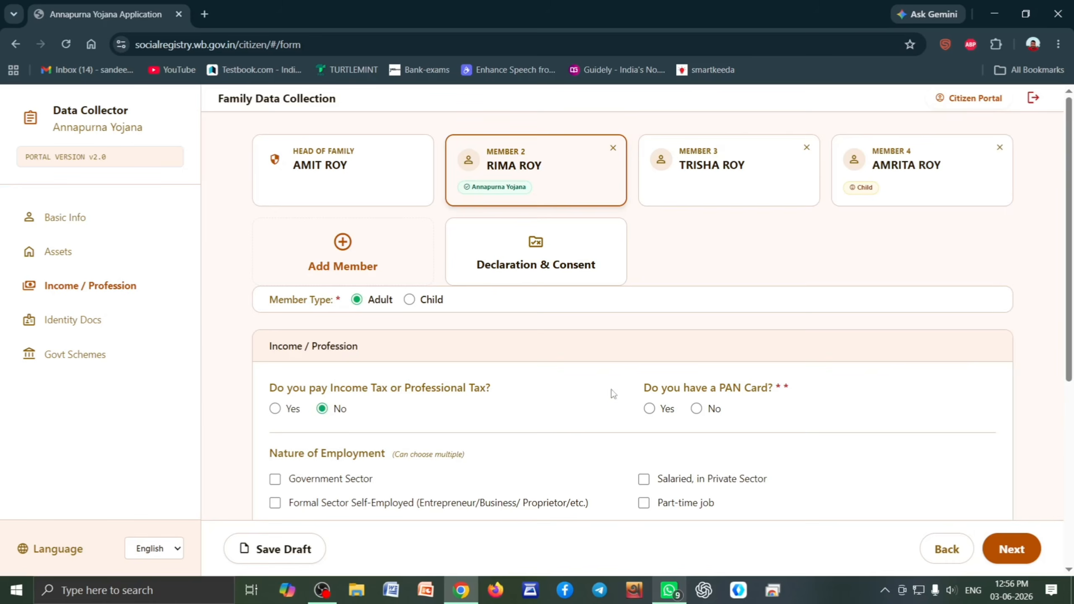
pyautogui.scroll(-2, 677, 376)
pyautogui.click(650, 339)
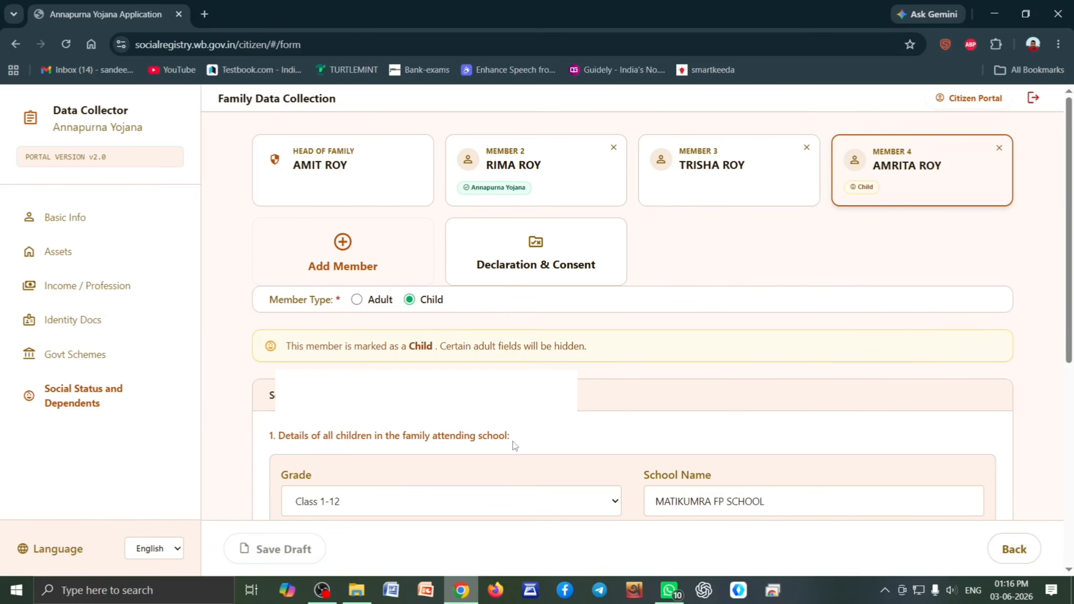
# - Scroll down to review the child's school type and vaccination status
pyautogui.scroll(-4, 647, 394)
pyautogui.scroll(-3, 650, 395)
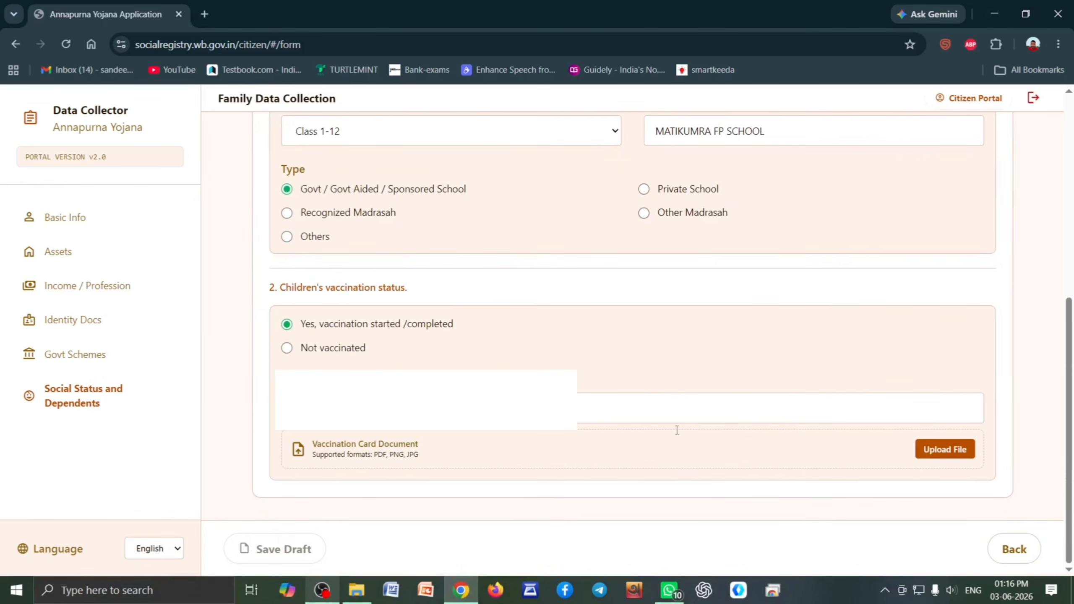